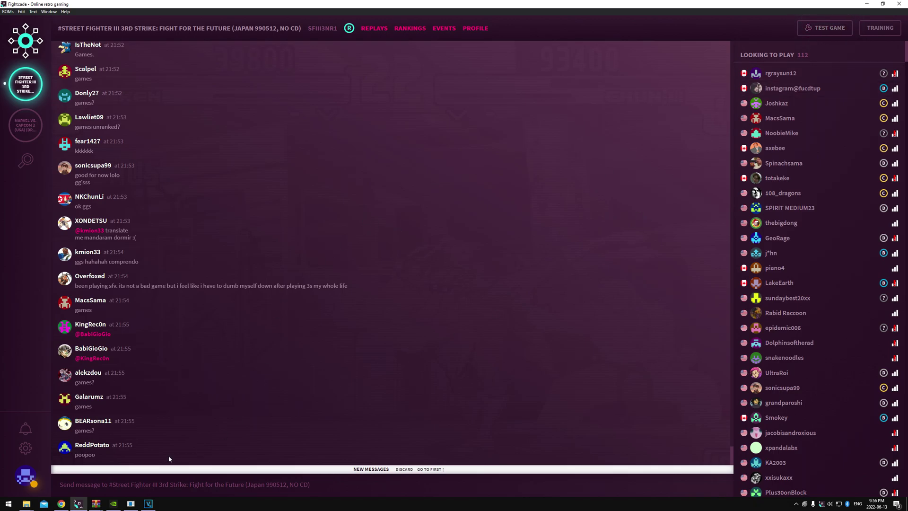
- In the browser, scroll the Ameblo 3rd Strike trial Lua (20220613) post to its zip download link
click(61, 503)
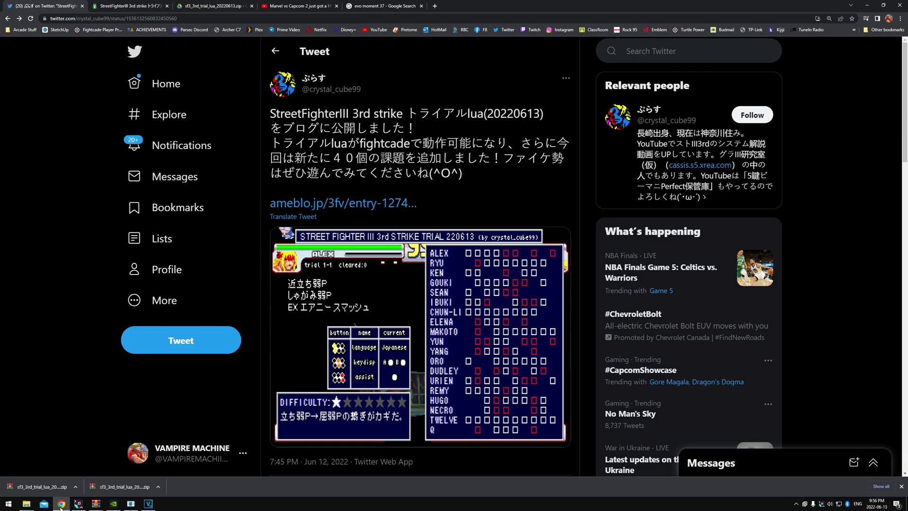
click(131, 3)
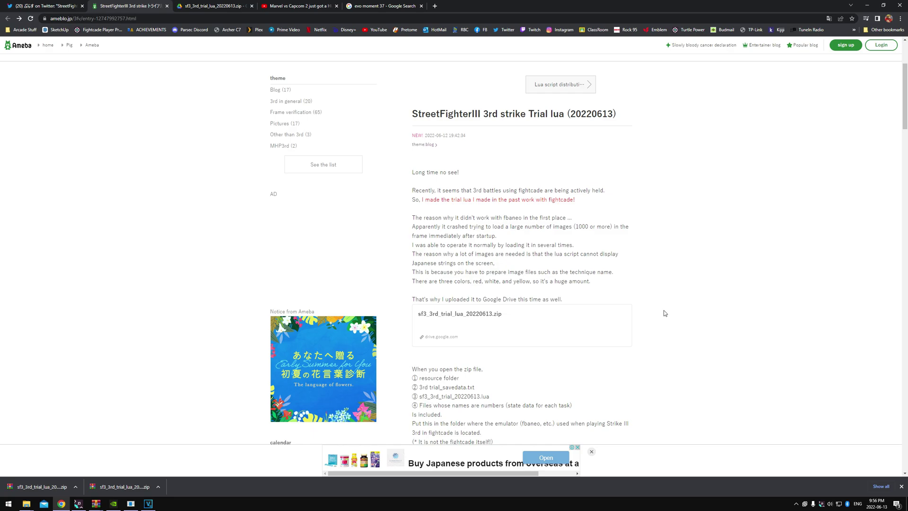
scroll(627, 265, down, 1)
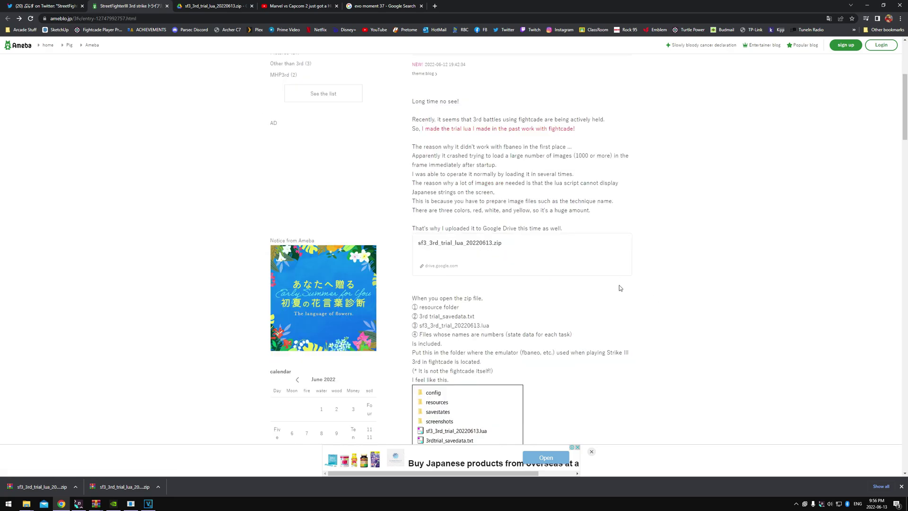
- Download the 135 MB sf3_3rd_trial_lua_20220613.zip from Google Drive, bypassing the virus-scan warning
click(447, 247)
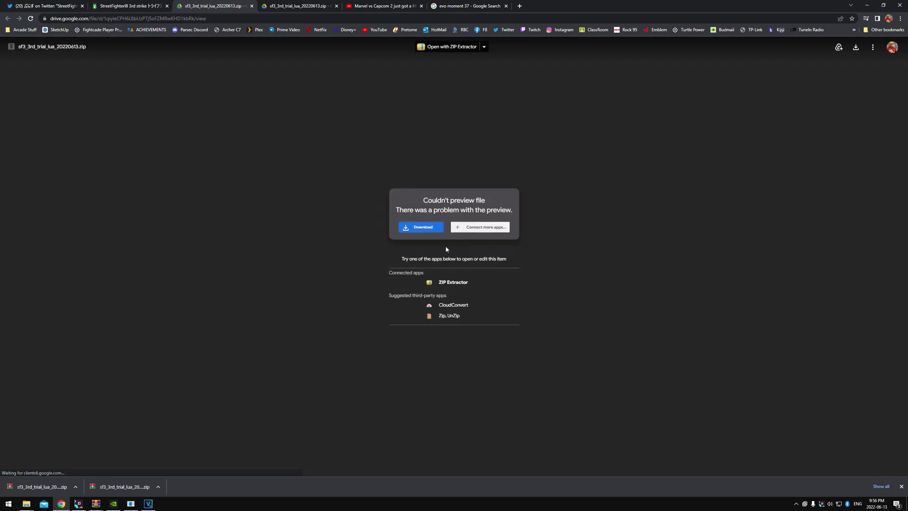
click(856, 47)
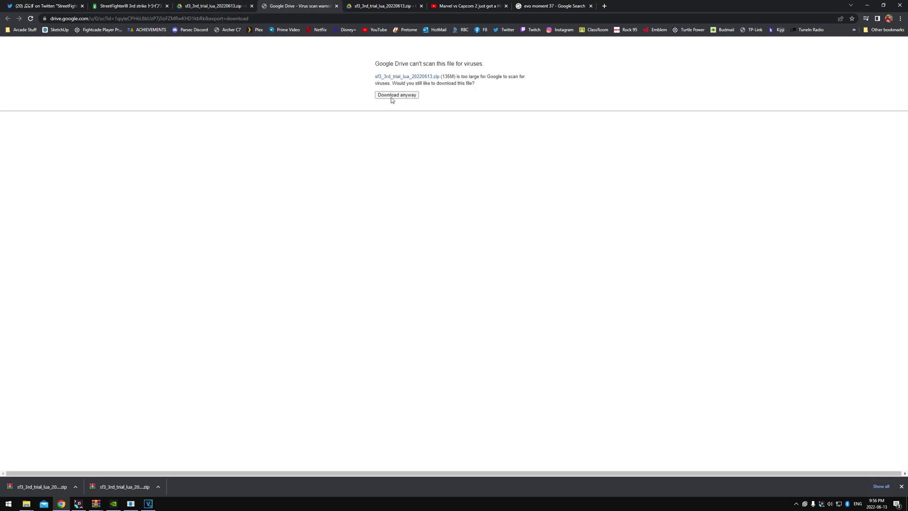
click(392, 96)
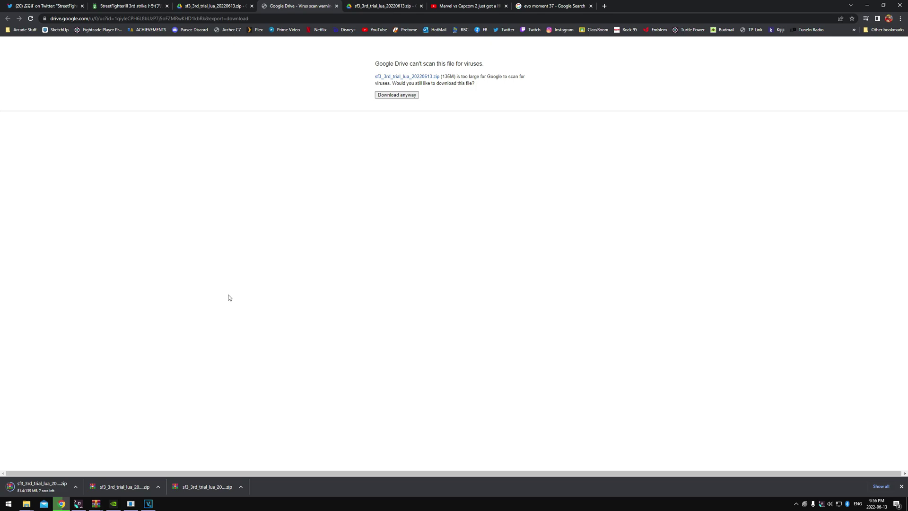
- Minimize the browser and move the fc2roms.zip WinRAR window down and to the left
click(867, 5)
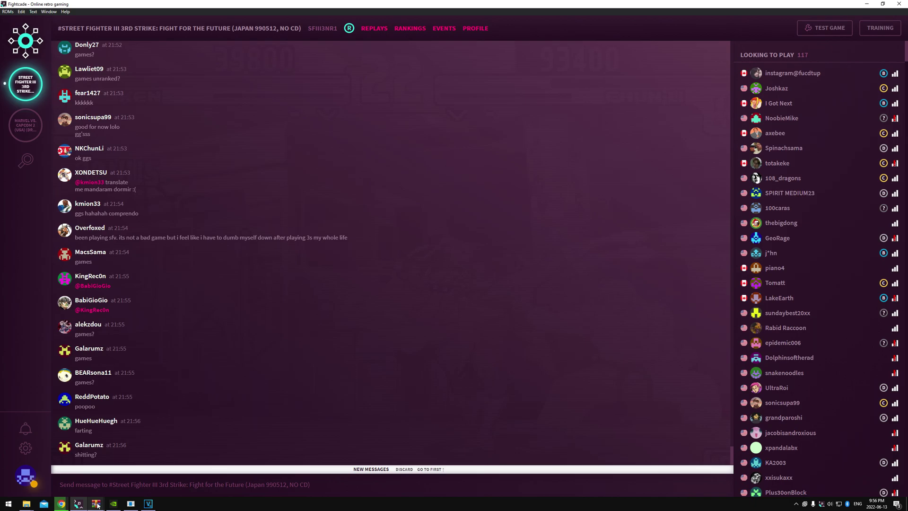
mouse_move(95, 503)
click(131, 475)
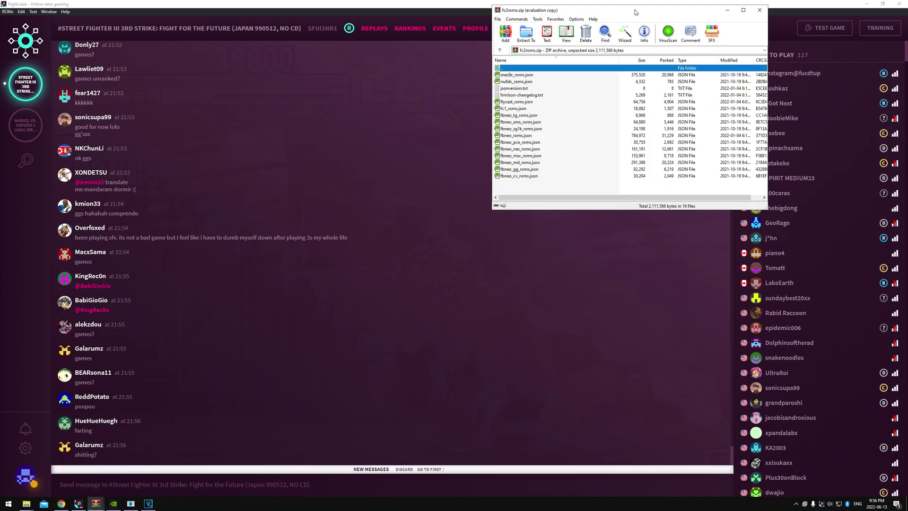
drag(634, 9, 609, 154)
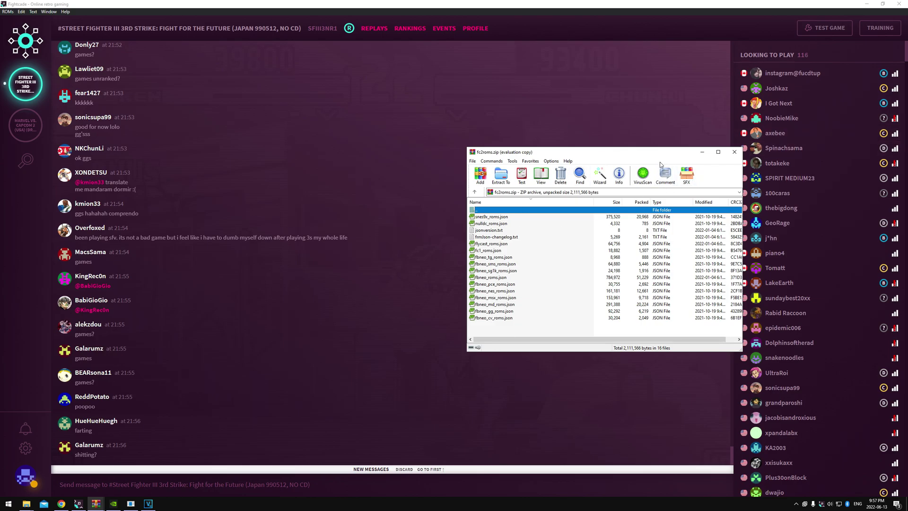
- Bring the sf3_3rd_trial_lua_20220613.zip archive forward, minimize fc2roms.zip, and view its trial folder
click(96, 503)
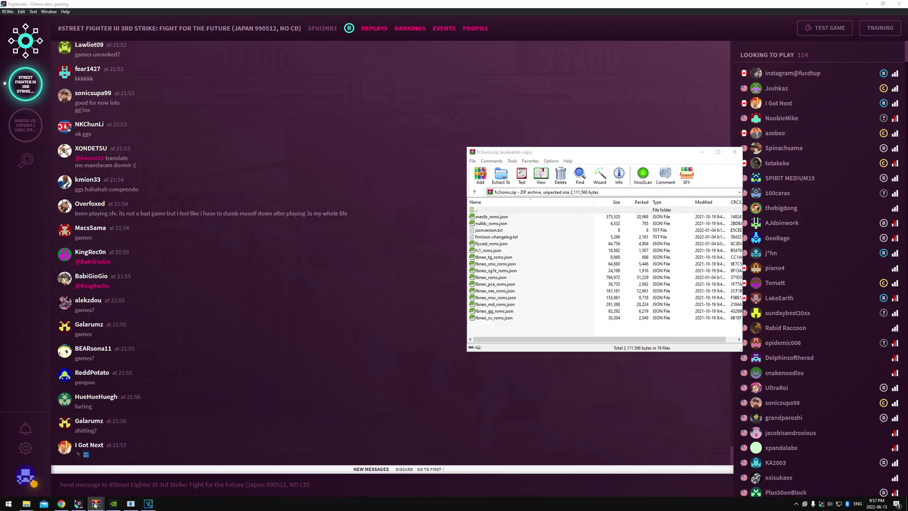
click(63, 475)
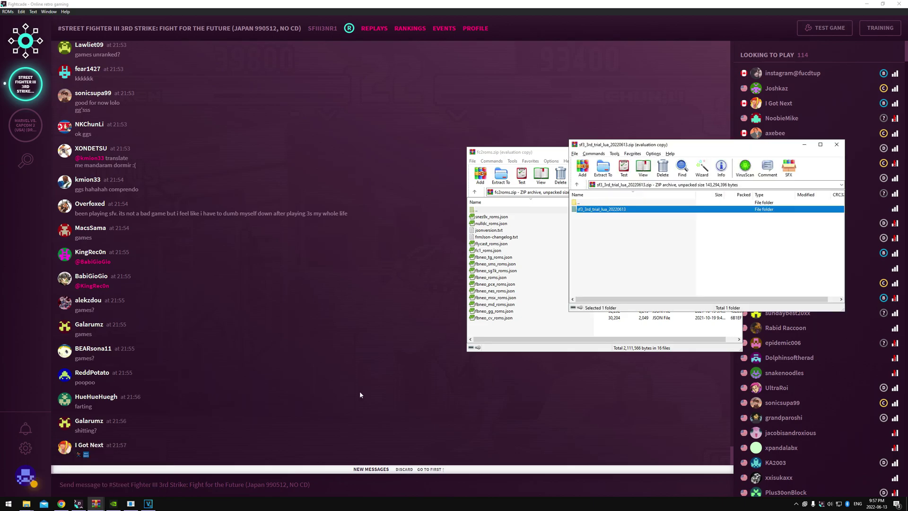
click(545, 155)
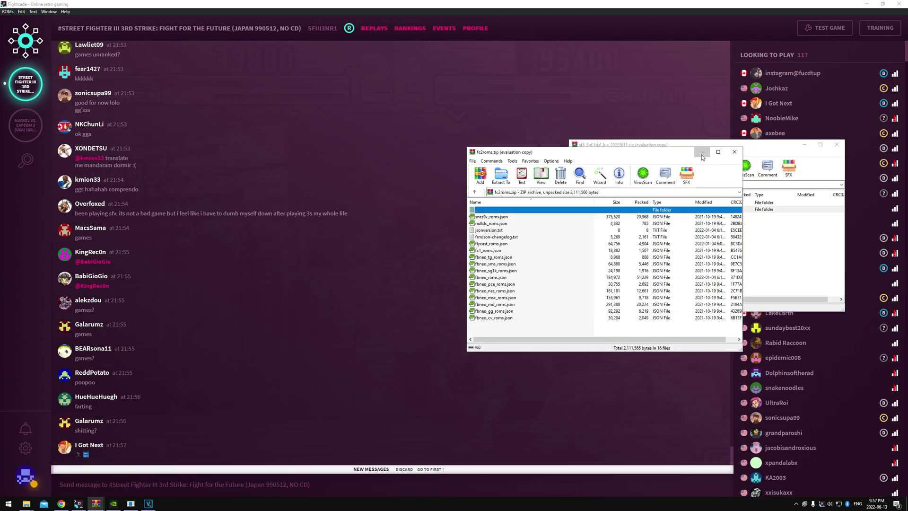
click(702, 152)
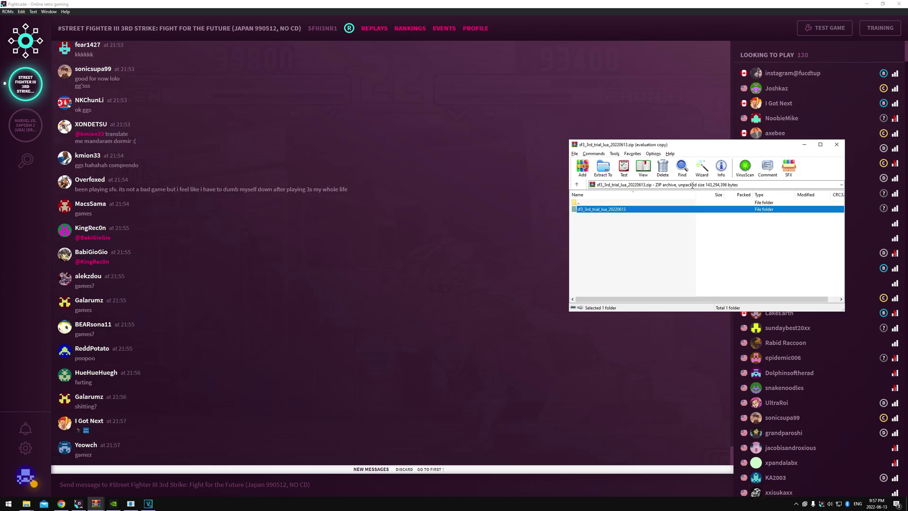
double_click(598, 212)
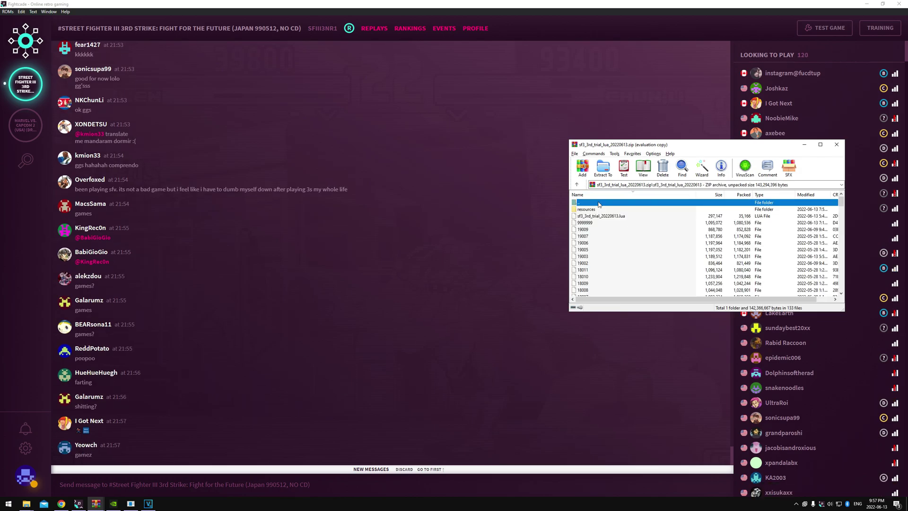
key(BackSpace)
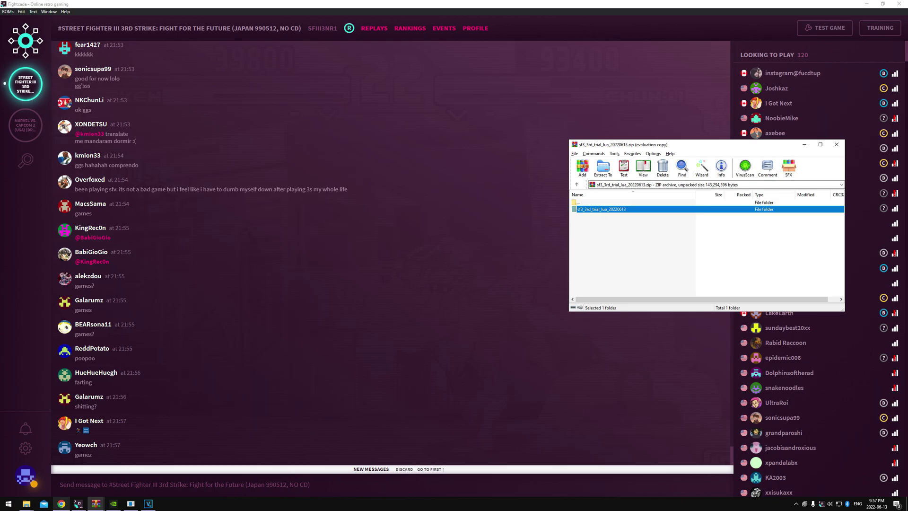
mouse_move(31, 504)
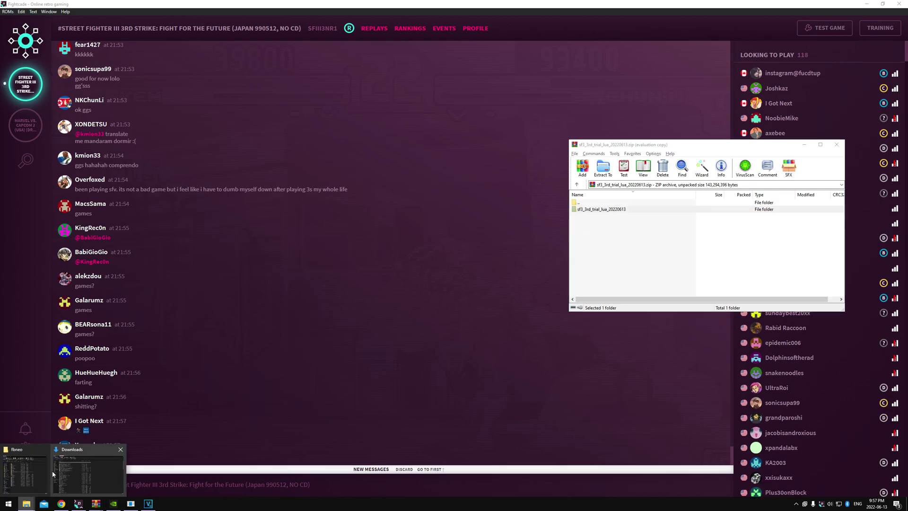
click(32, 468)
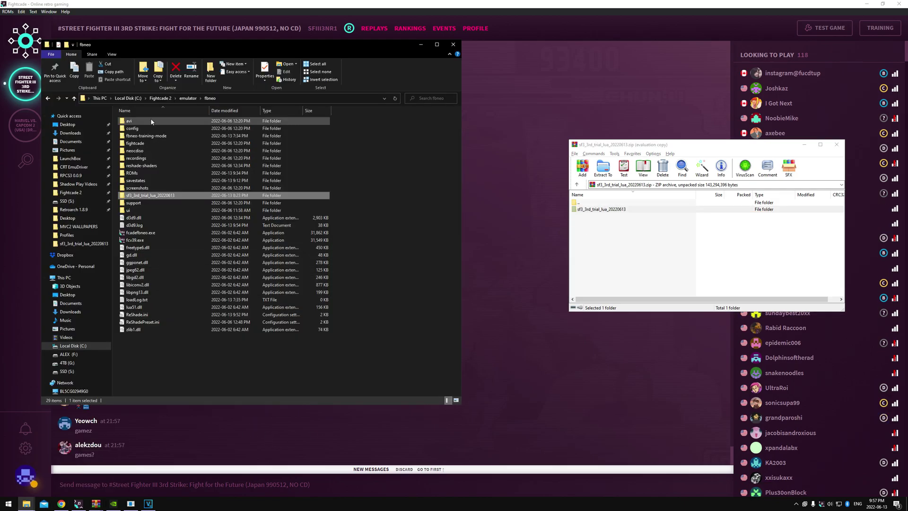
click(129, 98)
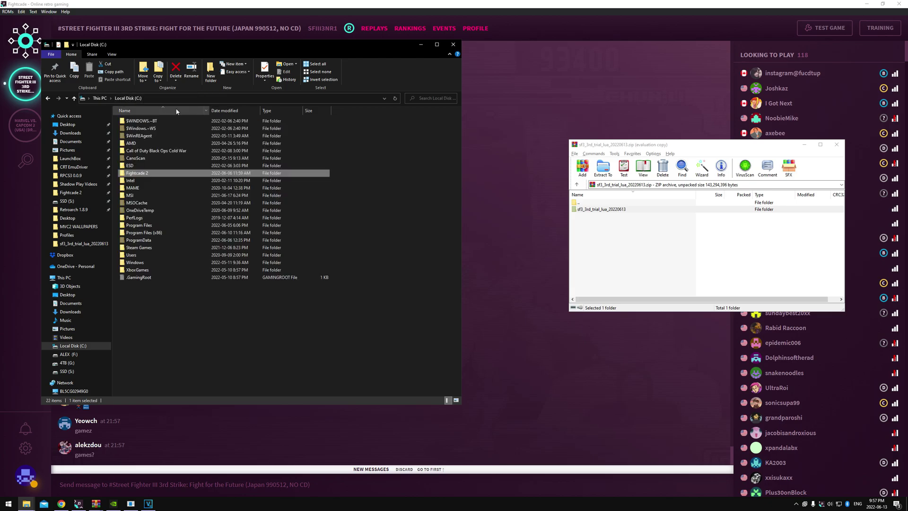
double_click(137, 173)
double_click(147, 128)
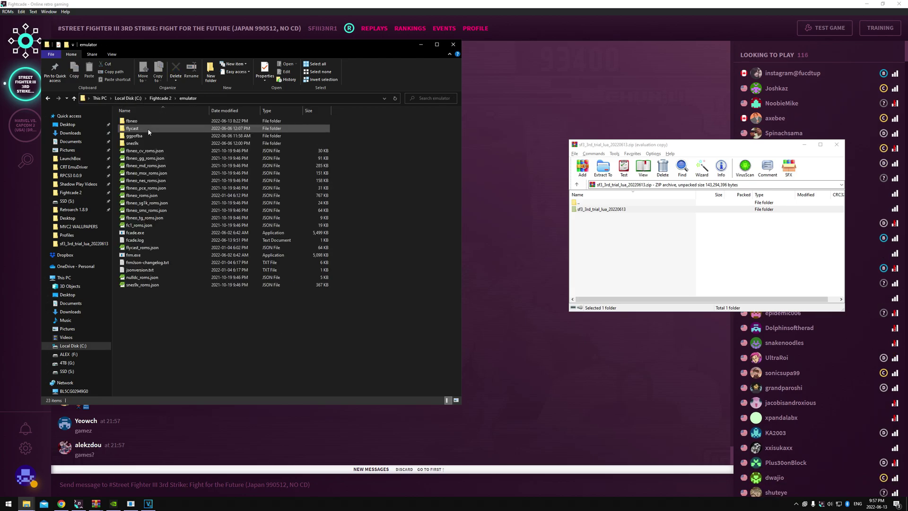
double_click(150, 122)
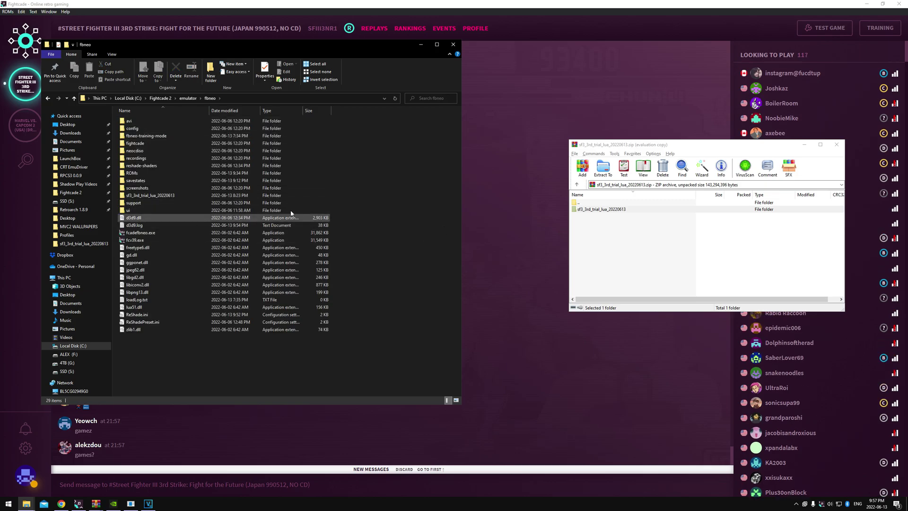
- Minimize the fbneo folder and archive windows to reveal Fightcade's Street Fighter III lobby
click(419, 45)
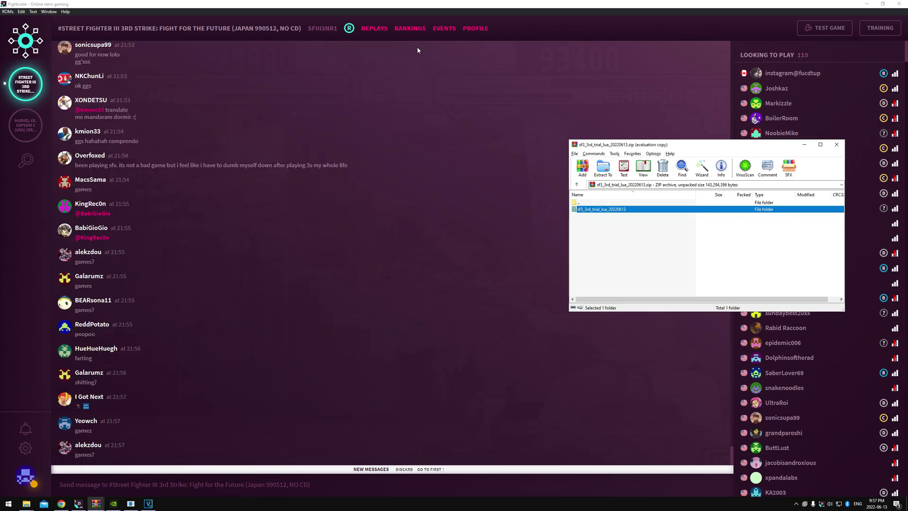
click(804, 145)
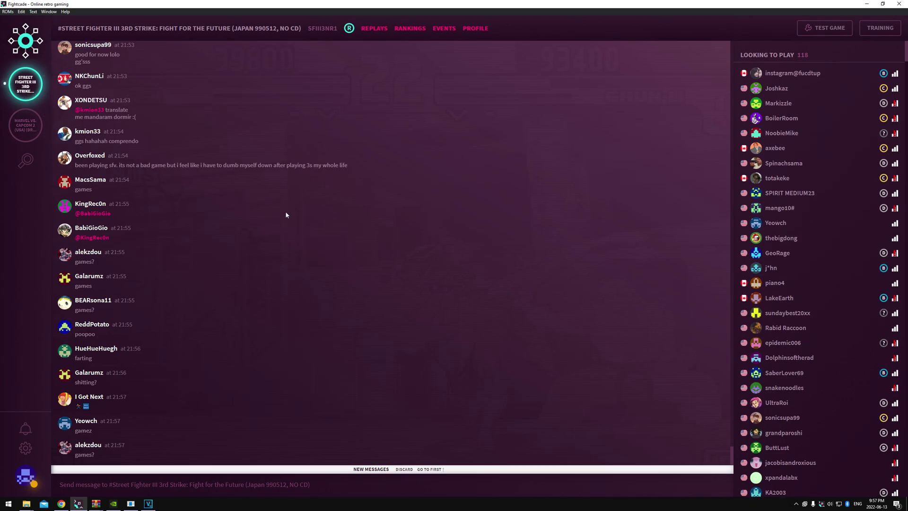
- Switch the browser to the 'Marvel vs Capcom 2 just got a HUGE upgrade!!!' video and scroll its description
click(61, 503)
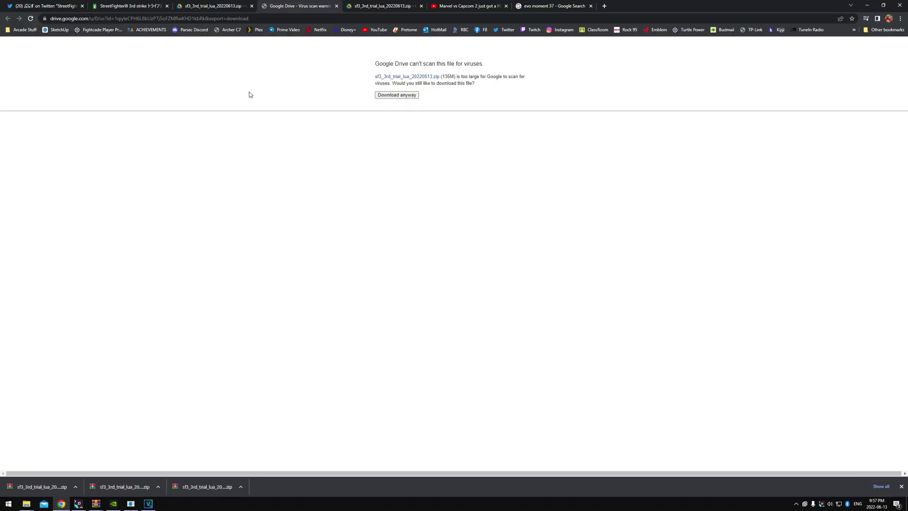
click(461, 5)
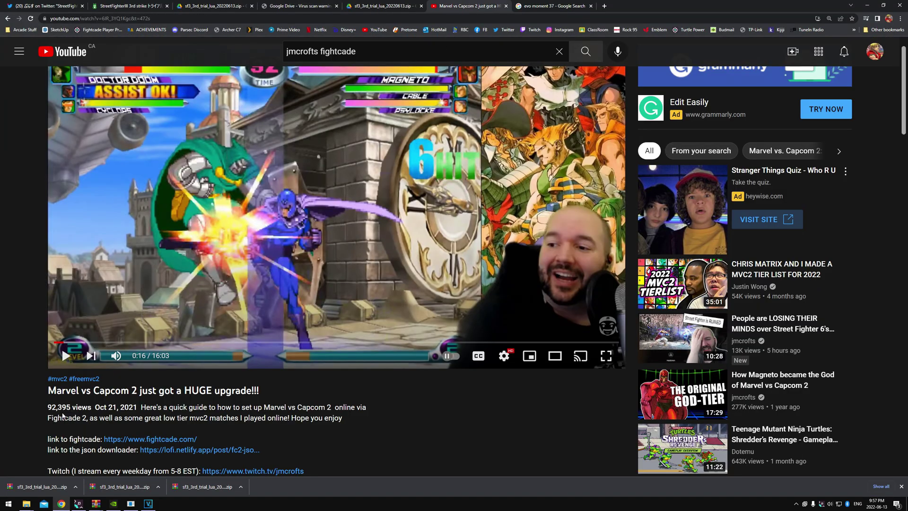
scroll(254, 409, down, 1)
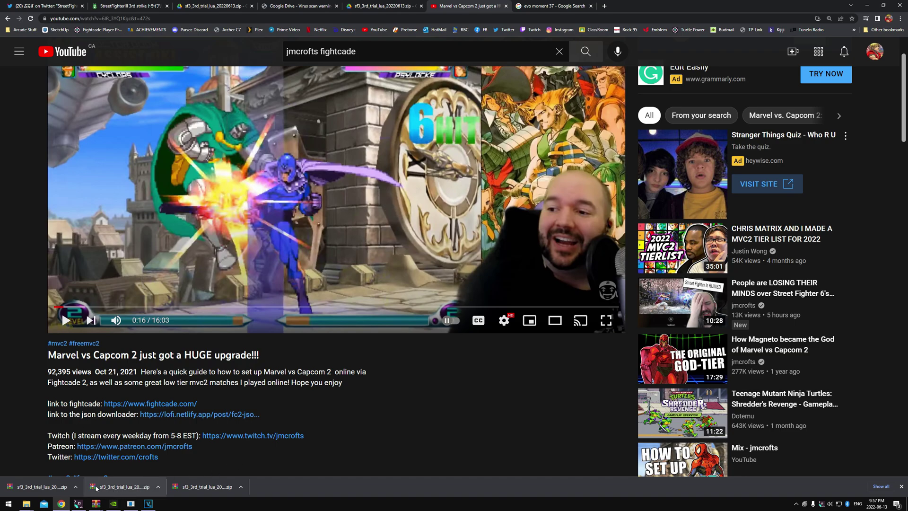
mouse_move(101, 506)
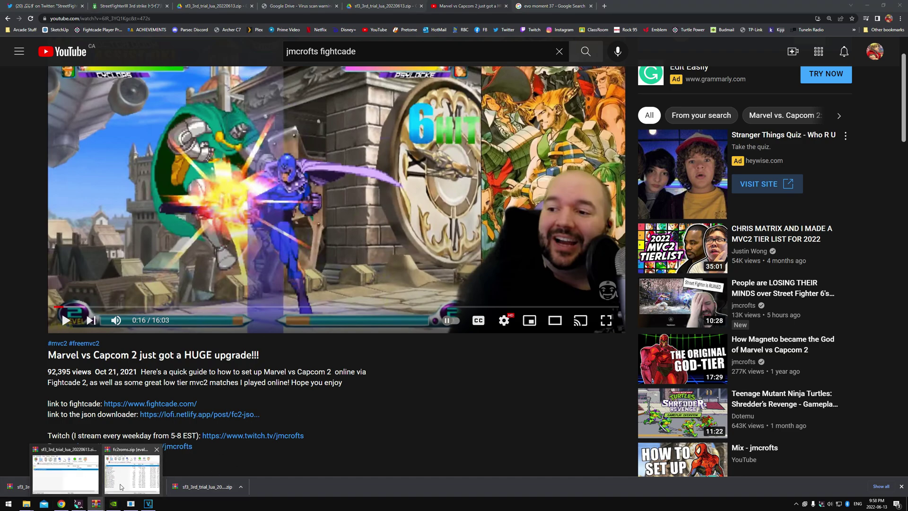
- Bring the fc2roms.zip archive and fbneo folder forward, then open the Fightcade 2 emulator folder
click(121, 487)
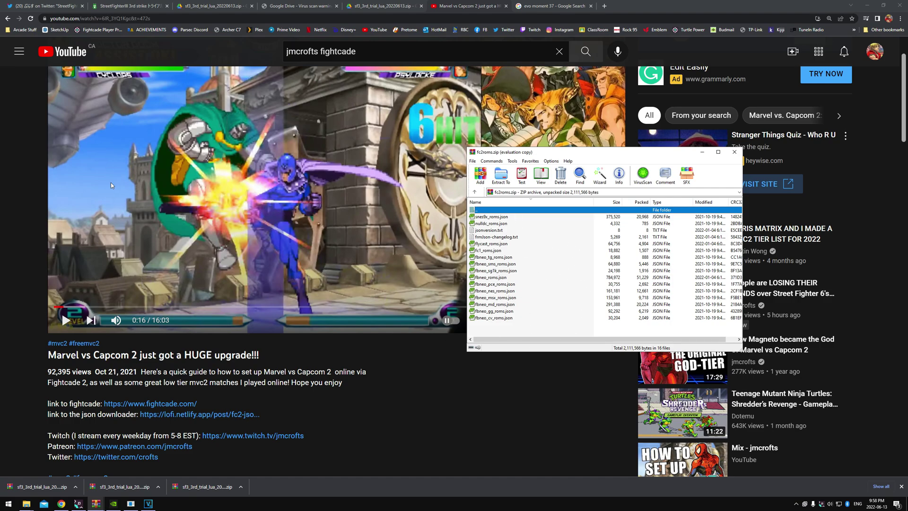
mouse_move(26, 503)
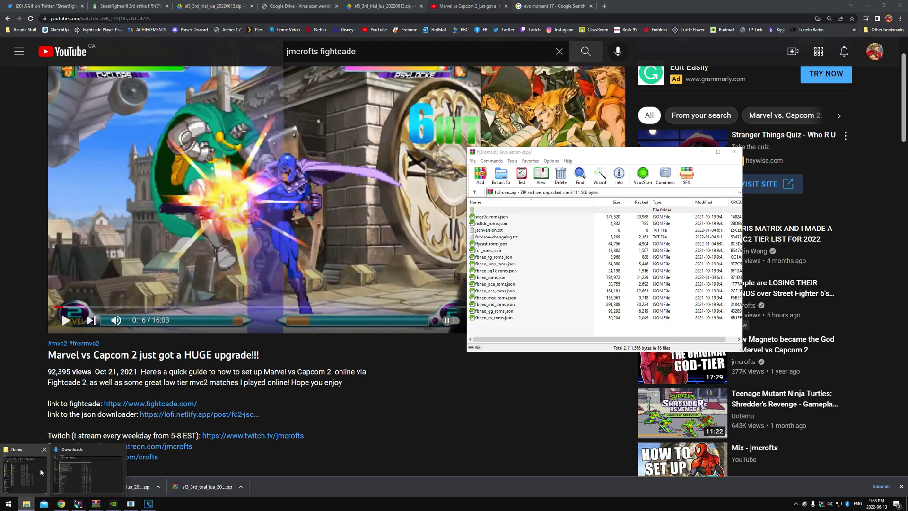
click(29, 463)
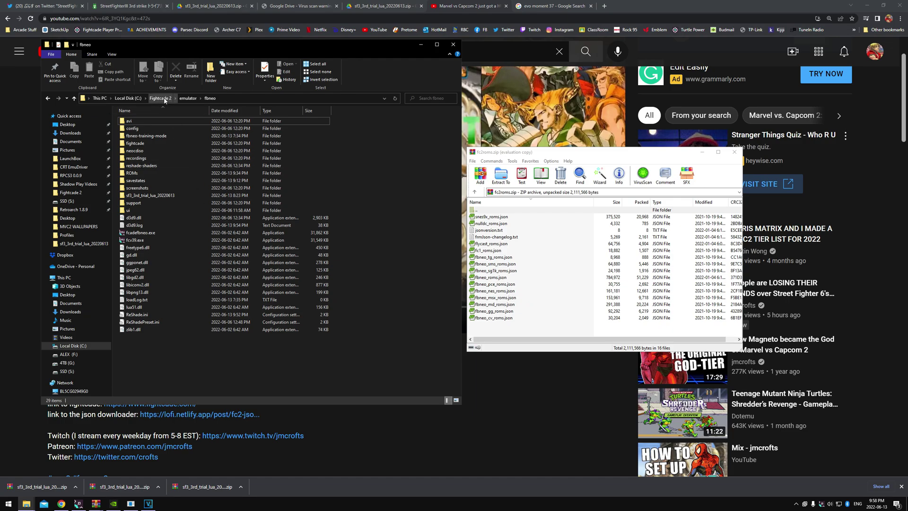
click(165, 99)
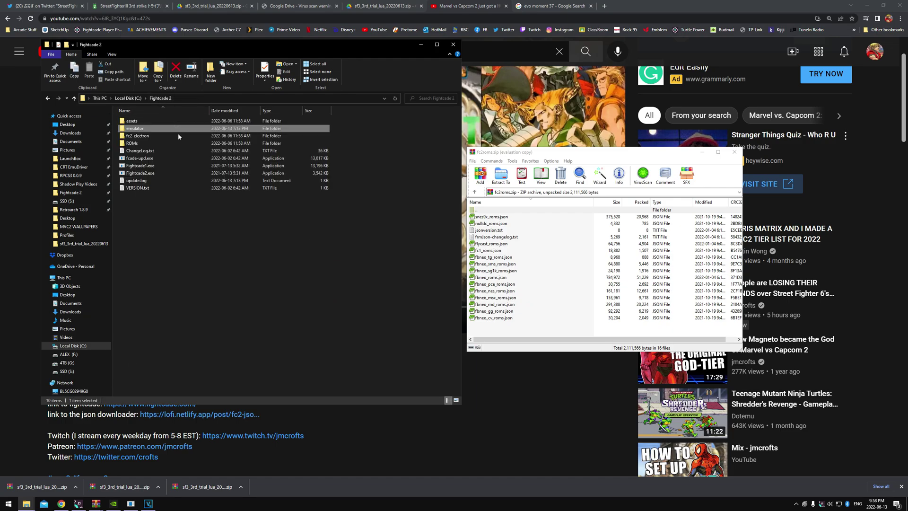
double_click(134, 129)
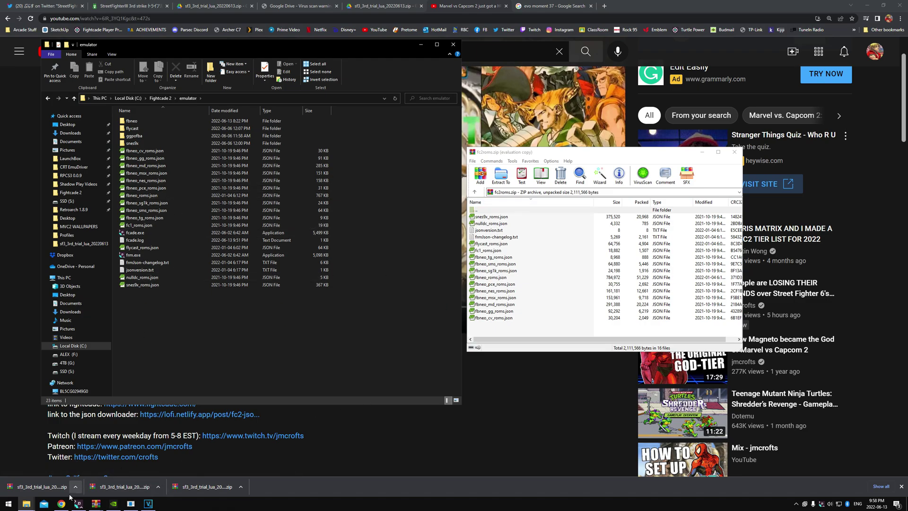
- Join King of Fighters 2002 Plus from Fightcade's game list, then return to the Street Fighter III 3rd Strike channel
click(90, 470)
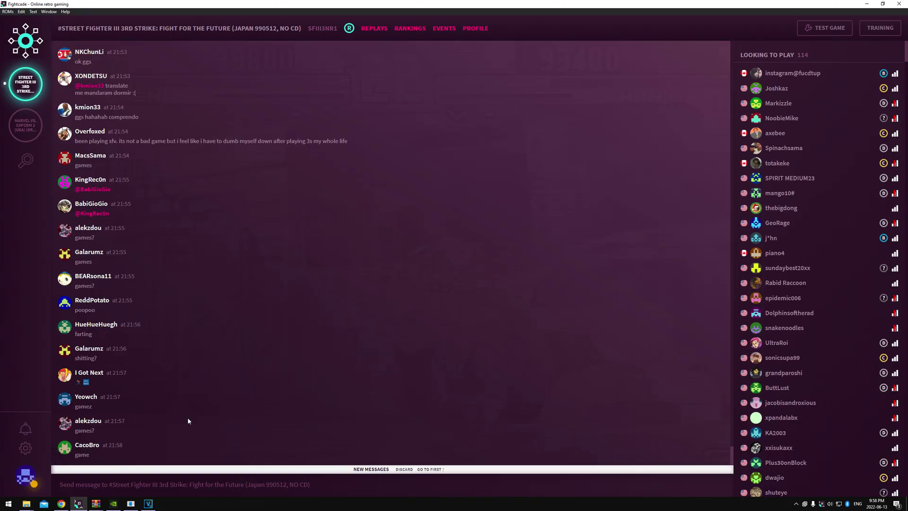
click(26, 160)
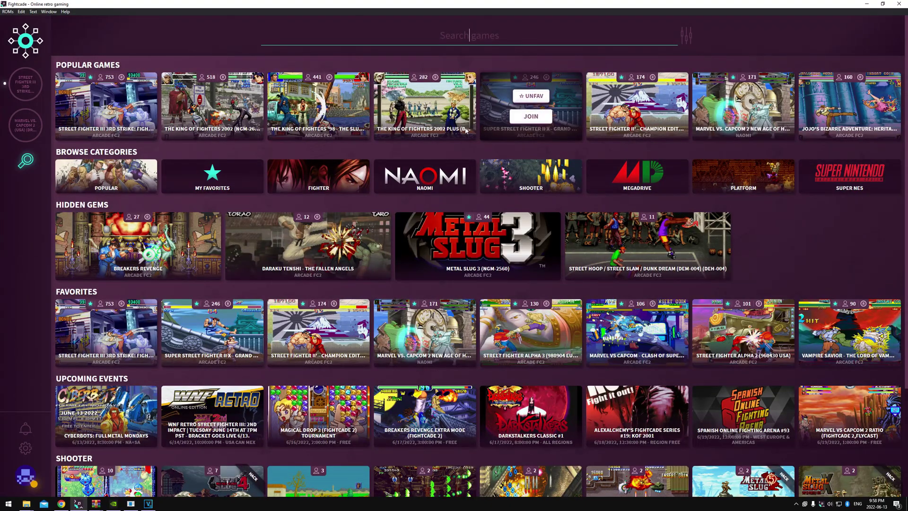
click(425, 116)
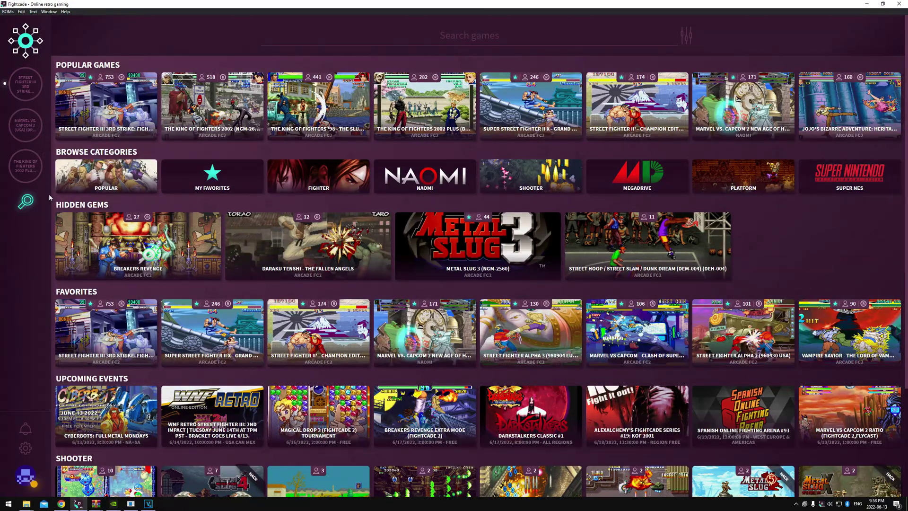
click(29, 86)
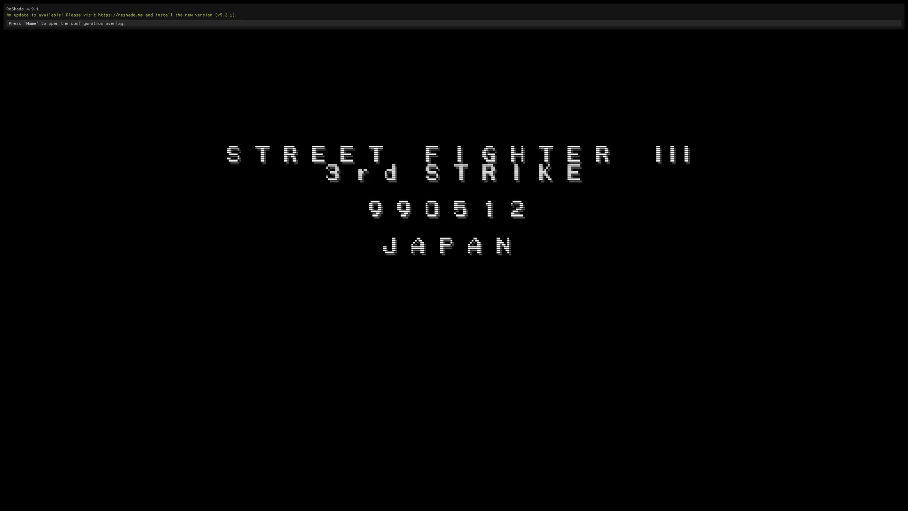
- Take the running 3rd Strike game out of fullscreen so the FBNeo window sits over the chat
key(alt+Tab)
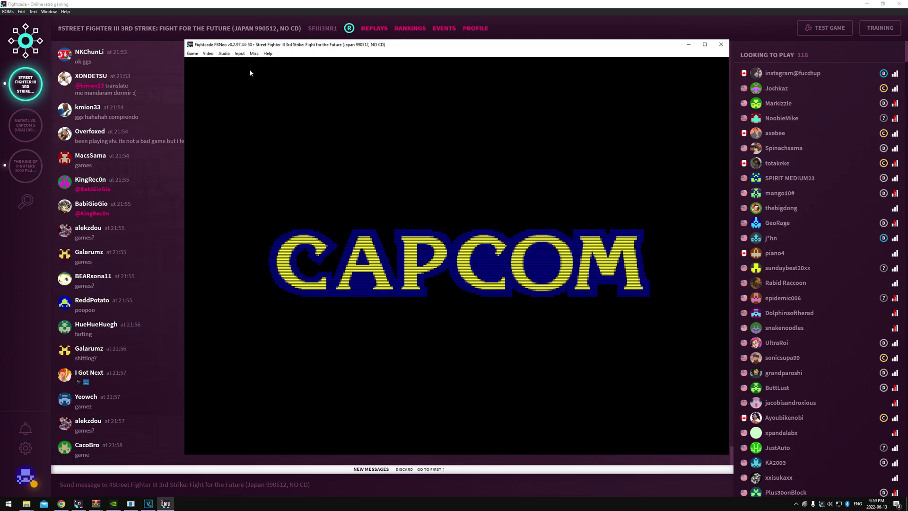
- Open a new Lua script window, load sf3_3rd_trial_20220613.lua, and run it
click(192, 54)
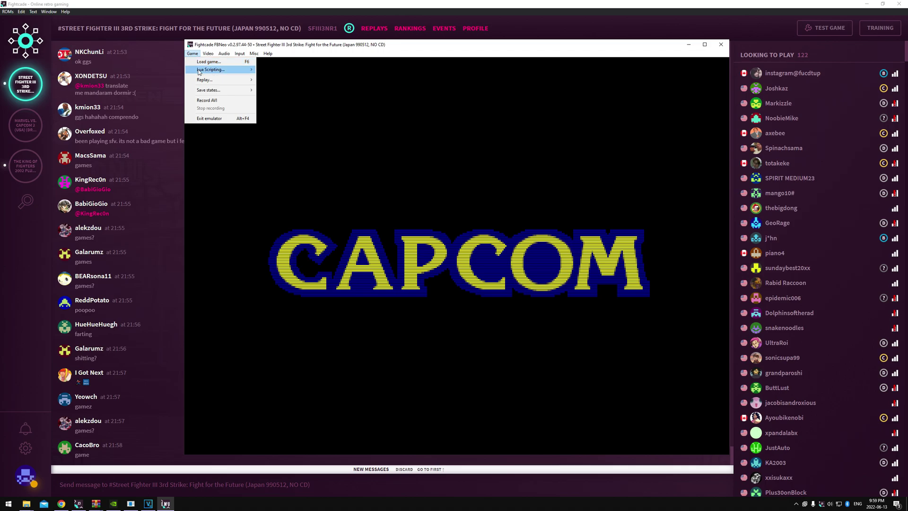
mouse_move(213, 69)
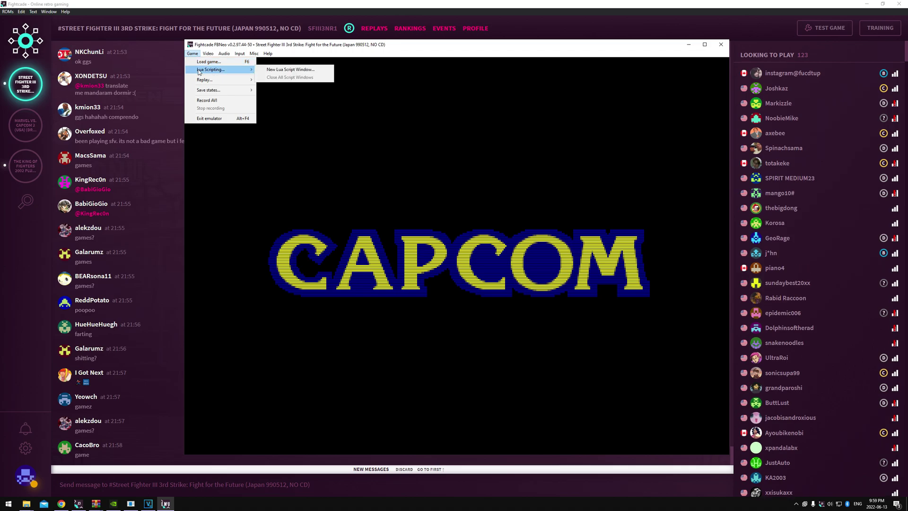
click(290, 72)
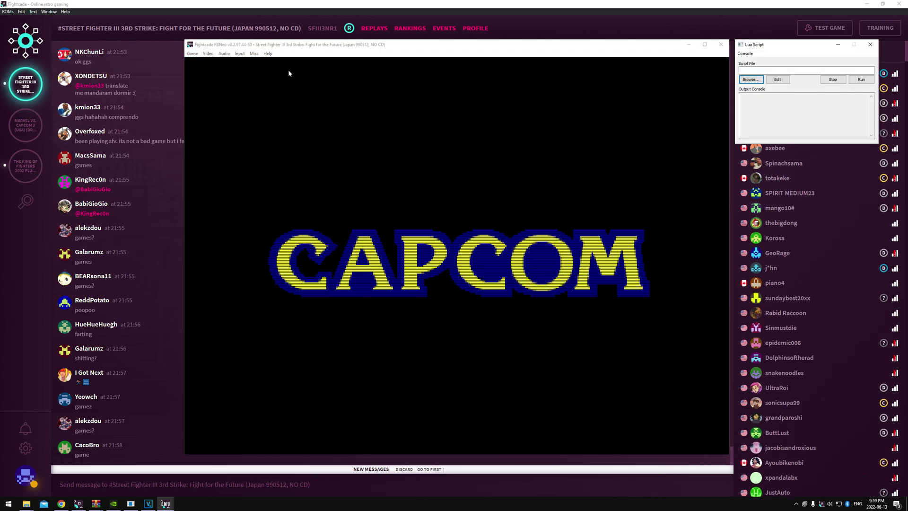
click(746, 82)
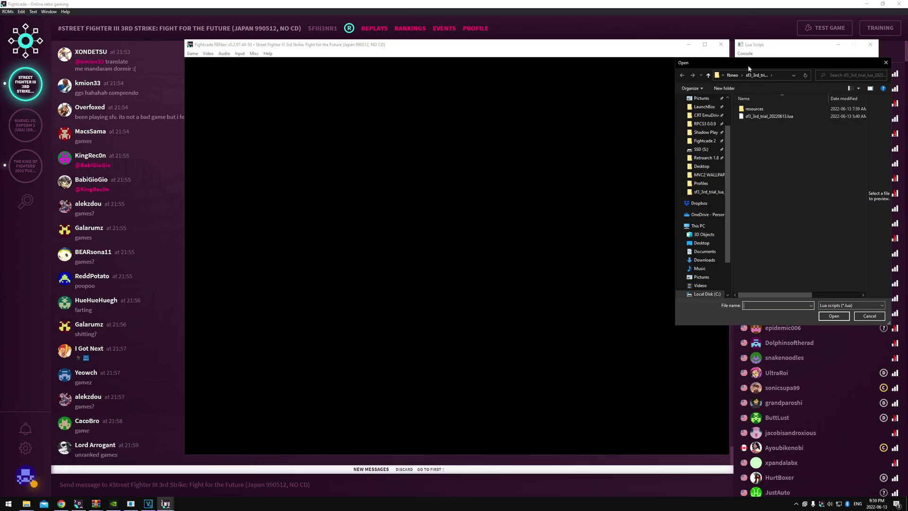
click(754, 118)
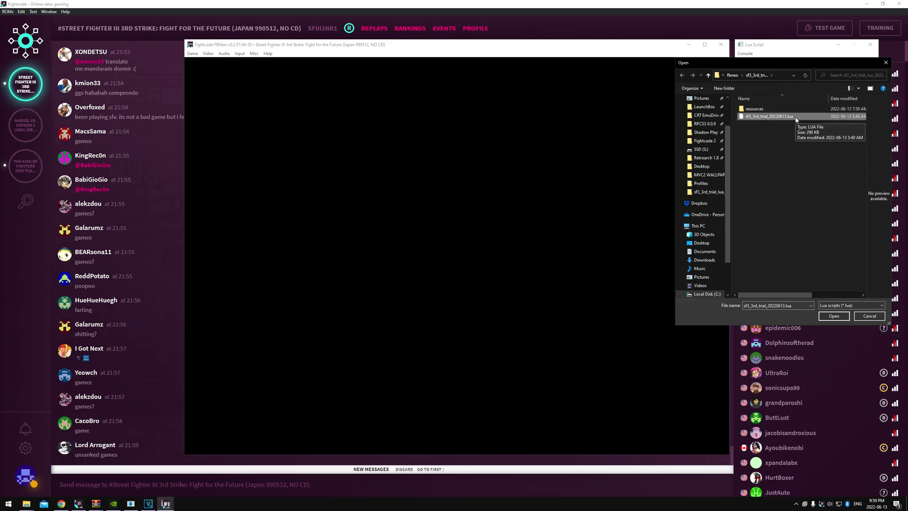
click(833, 316)
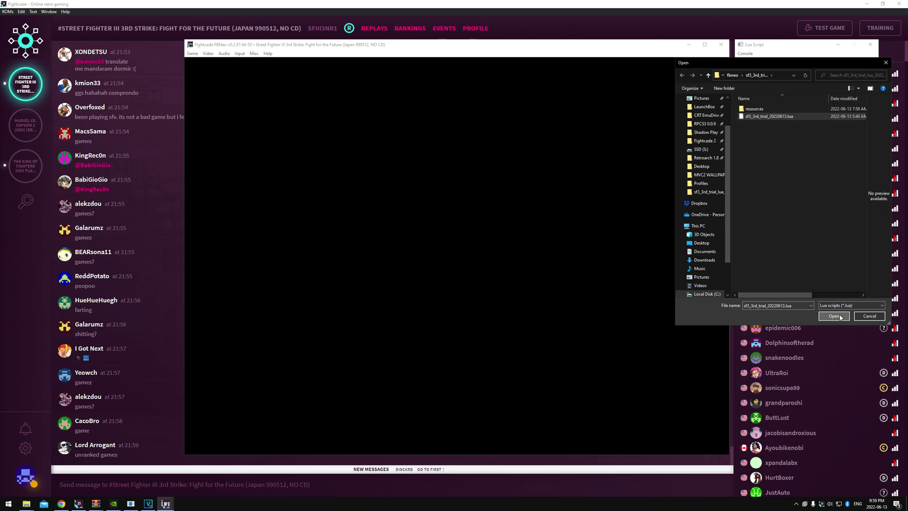
click(861, 79)
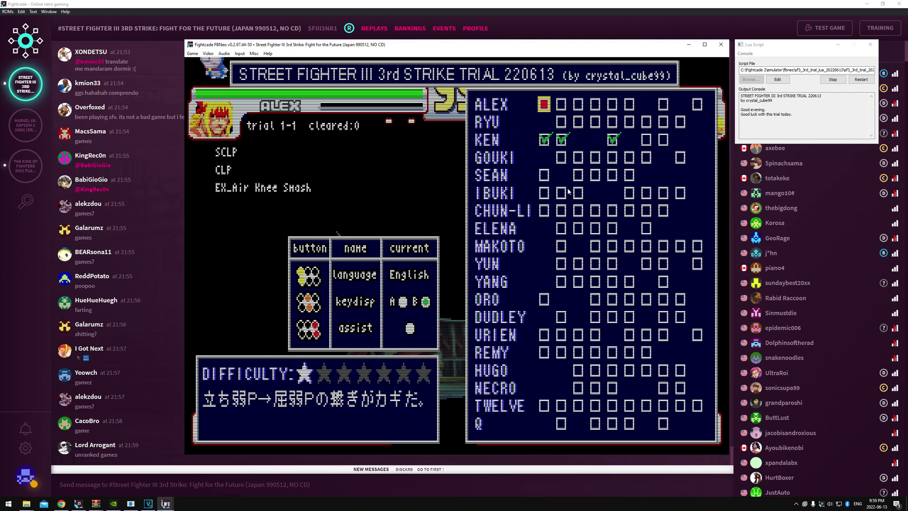
- Return the game to fullscreen, then select and start Alex's trial 1-6 from the trial grid
key(alt+Return)
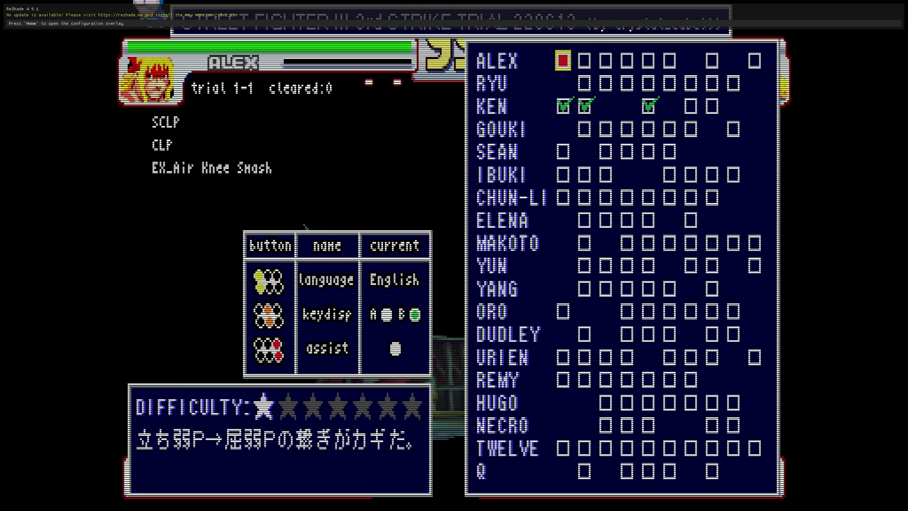
key(Down)
key(Right)
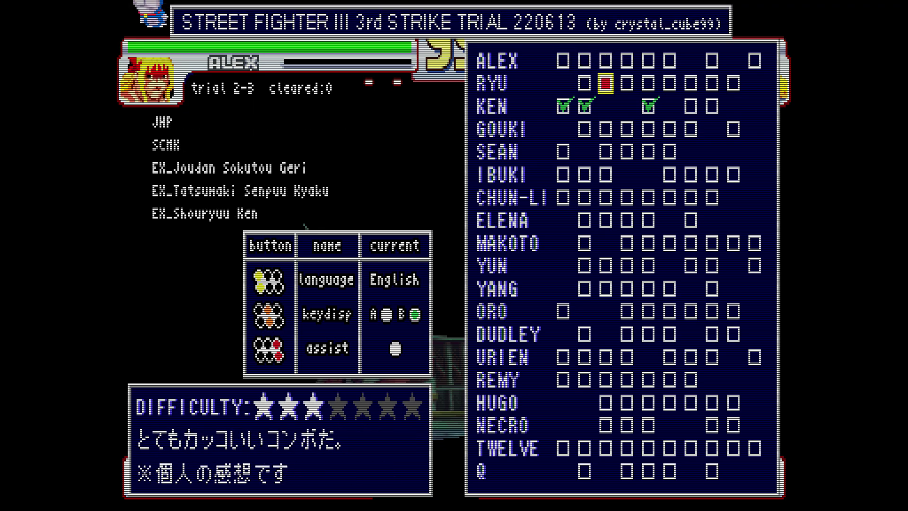
key(Up)
key(Left)
key(Down)
key(Up)
key(Right)
key(Right)
key(Right)
key(Right)
key(Right)
key(Right)
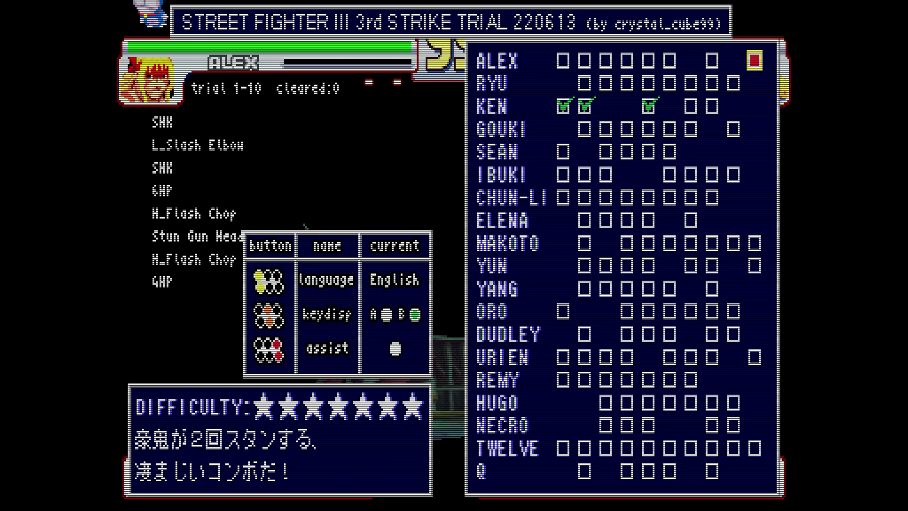
key(Left)
key(Left)
key(Return)
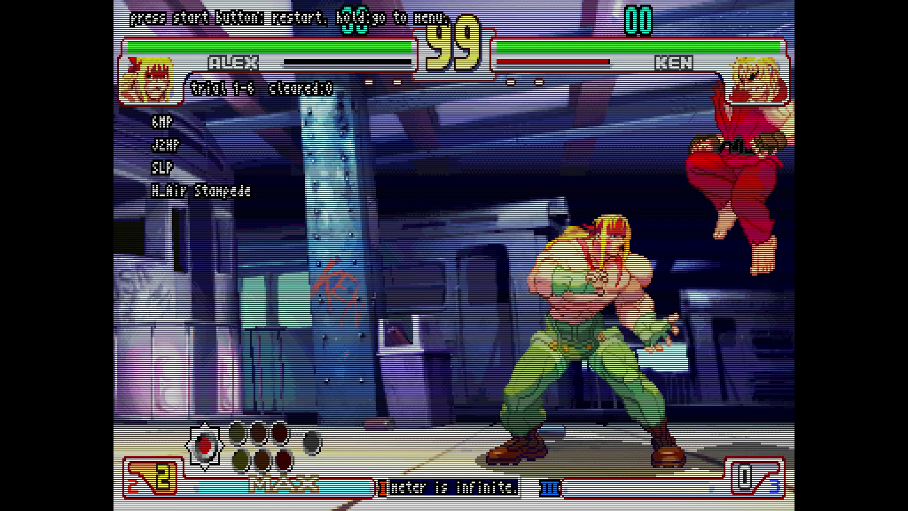
- Move Alex around against Ken, then pause to reopen the trial menu on trial 1-6
key(Up+Left)
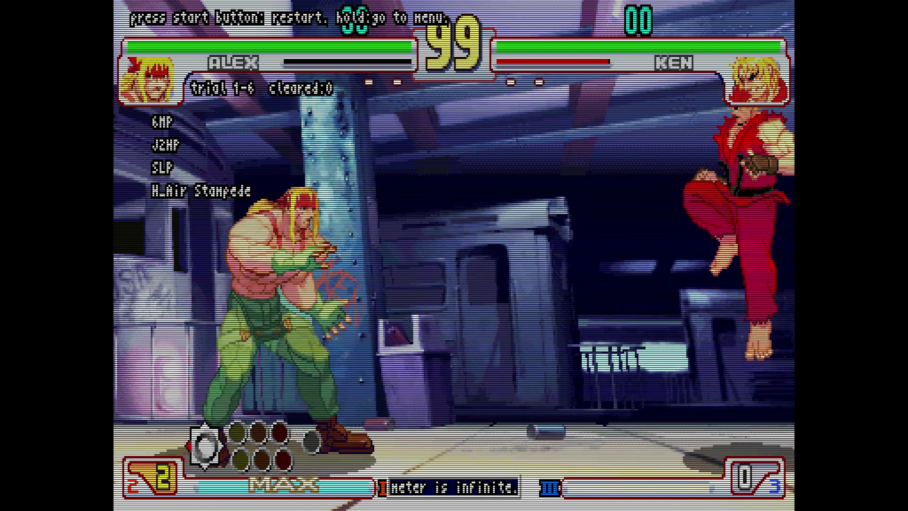
key(Right)
key(Return)
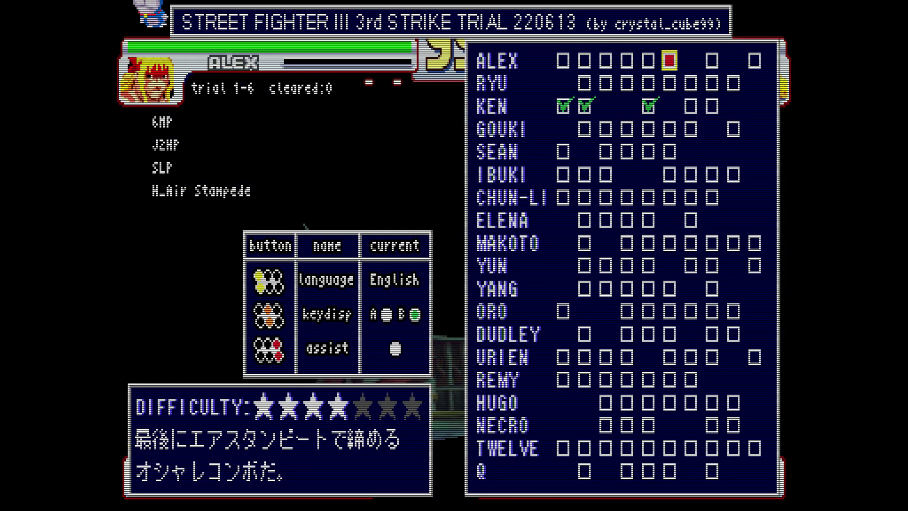
key(Return)
key(Left)
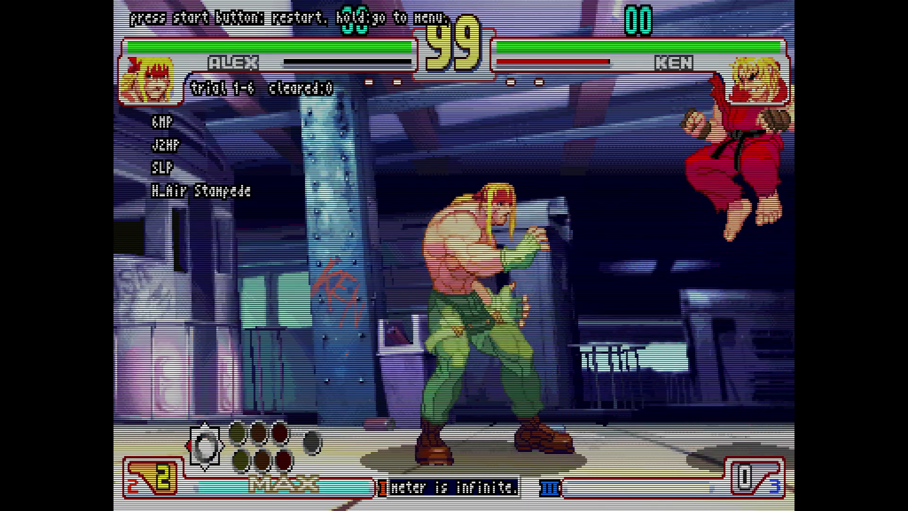
key(Right)
key(Right)
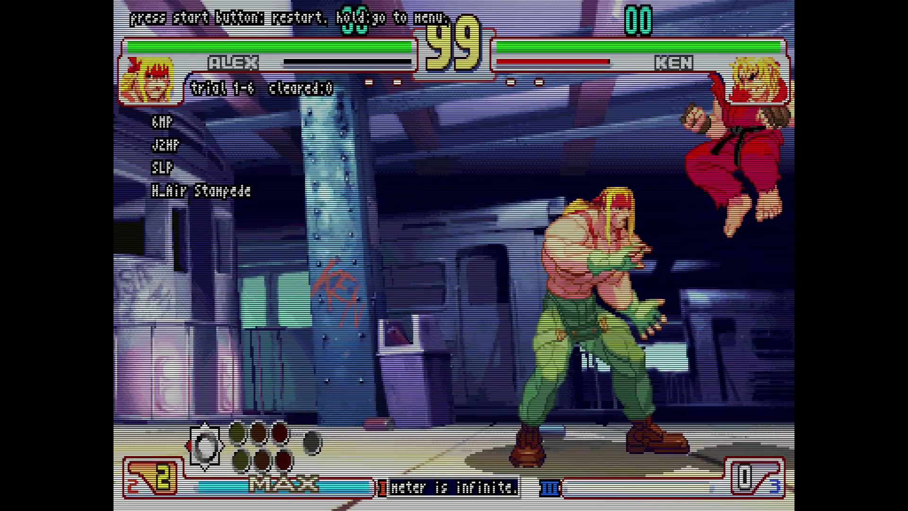
key(Up+Left)
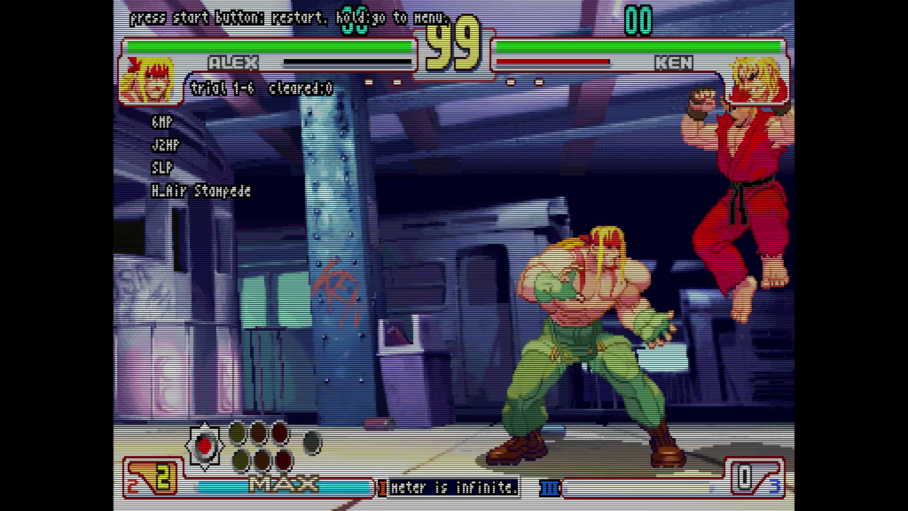
key(Return)
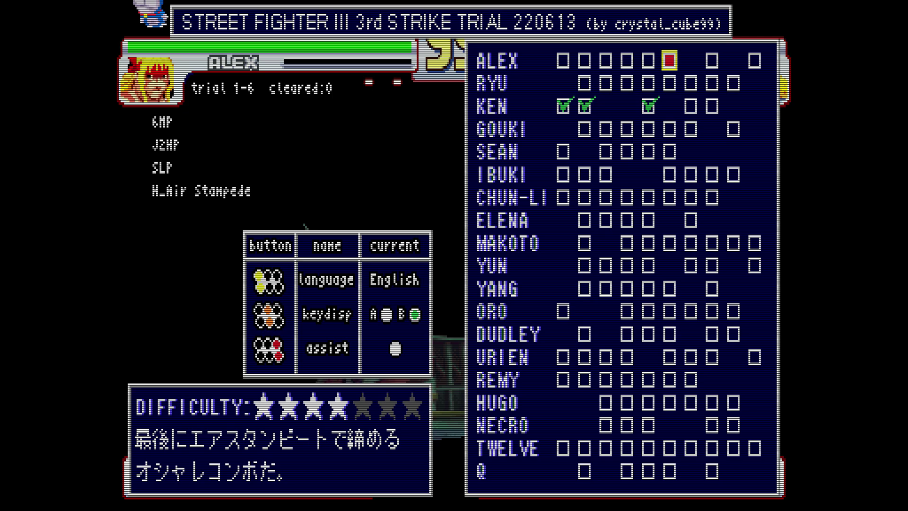
key(a)
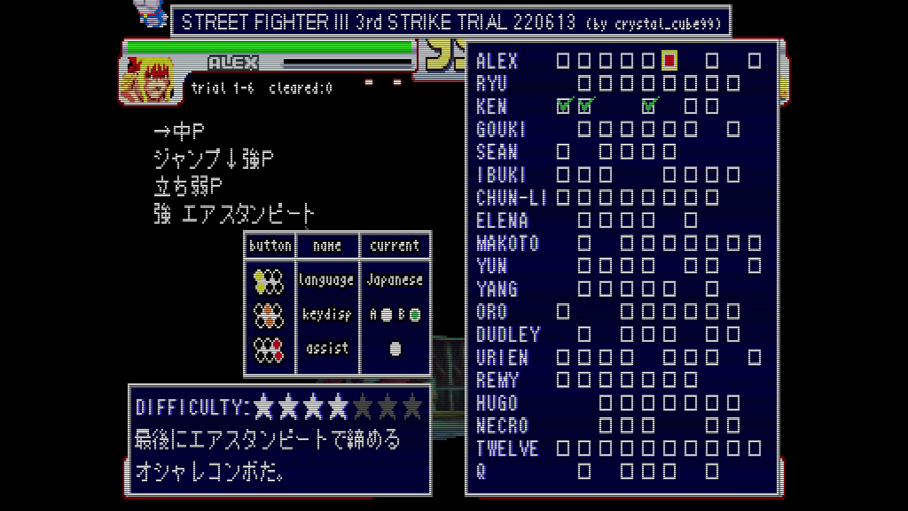
key(a)
key(a)
key(a)
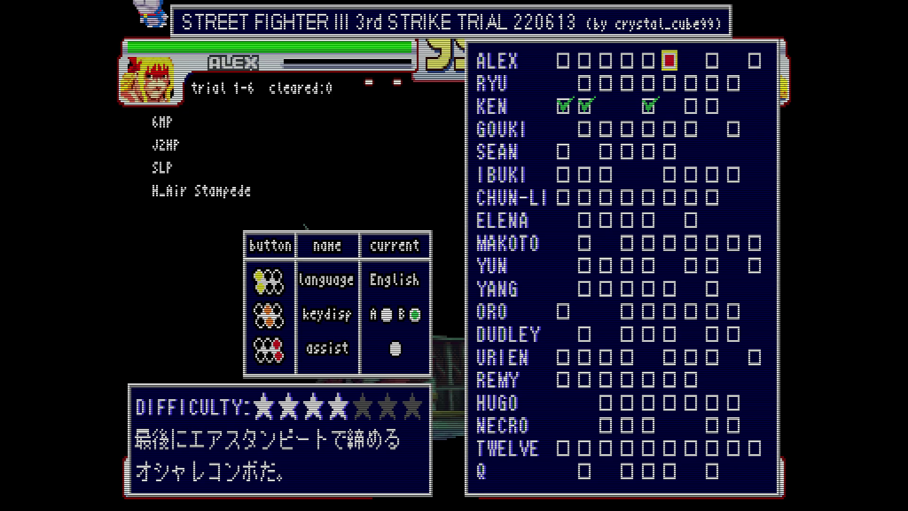
- Start Ken's trial 3-8 against Chun-Li, then switch to the YouTube trials video
key(Down)
key(Down)
key(Down)
key(Down)
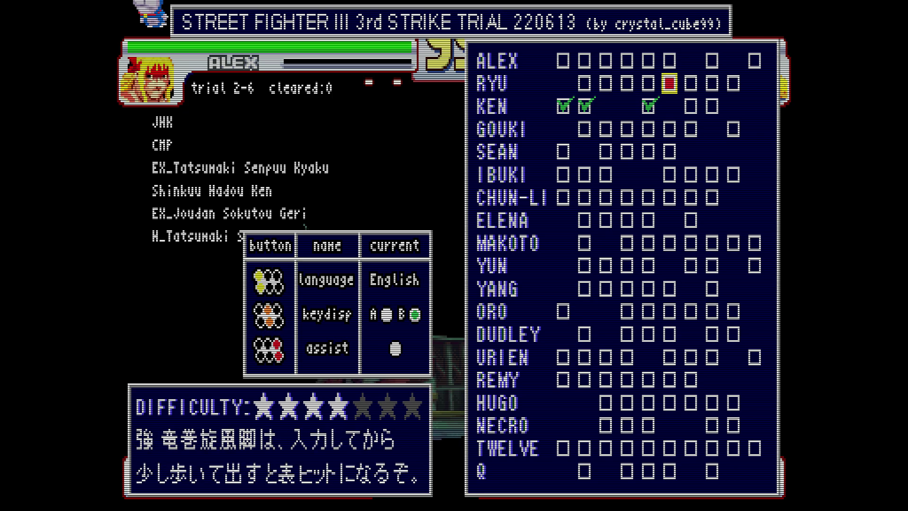
key(Up)
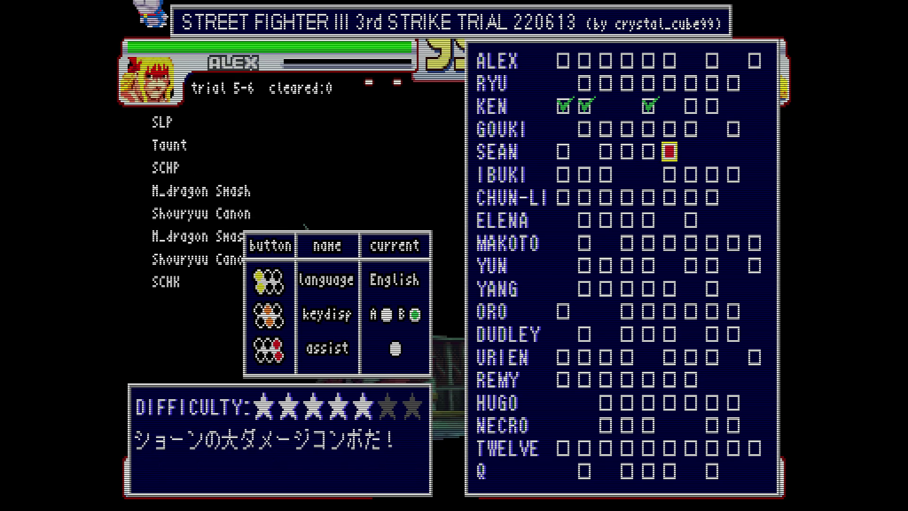
key(Down)
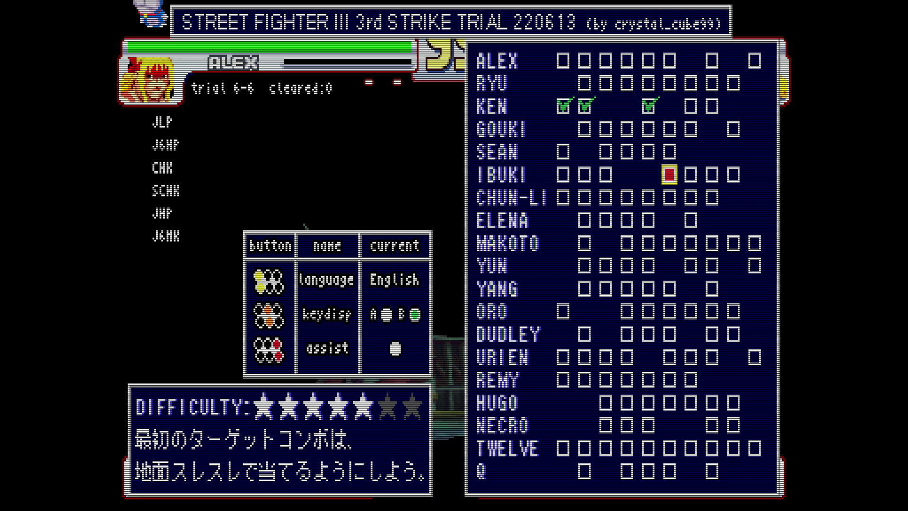
key(Up)
key(Up)
key(Up)
key(Right)
key(Right)
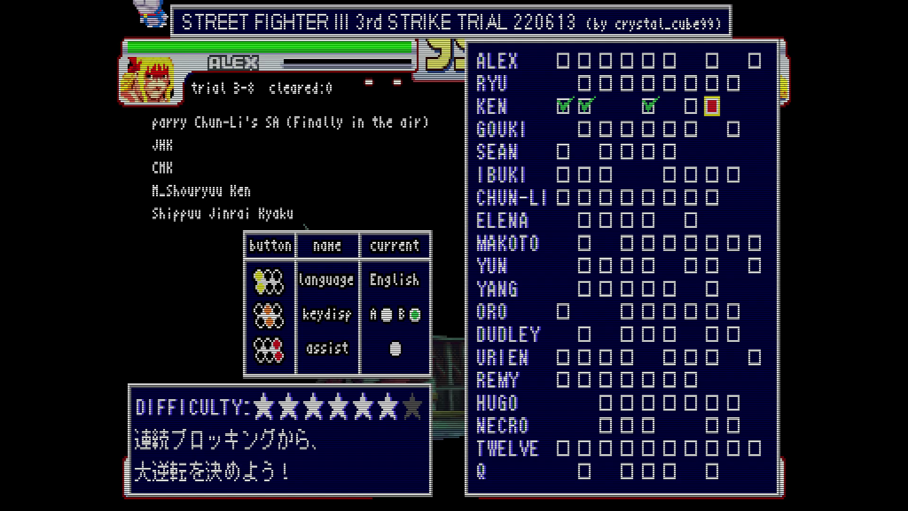
key(Return)
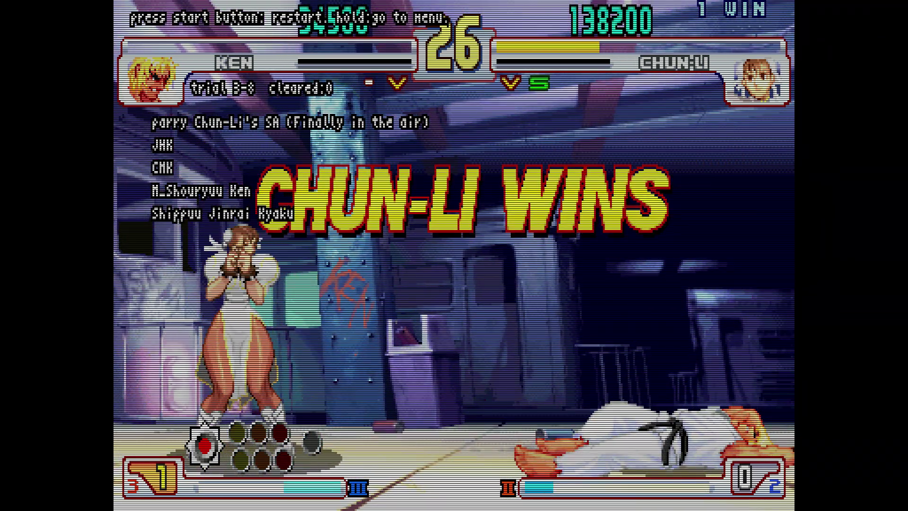
key(alt+Tab)
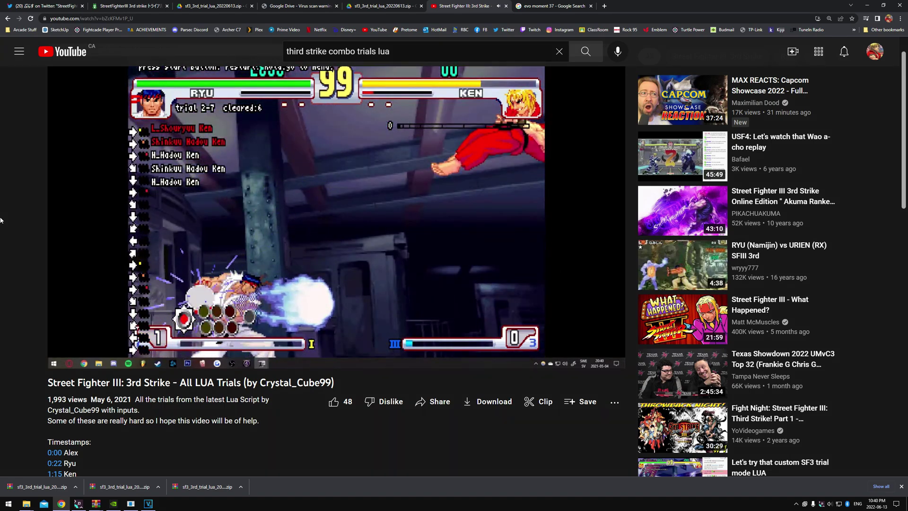
- Jump the trials video to Ryu's trial 2-8 against Gouki using a description timestamp
scroll(214, 368, down, 4)
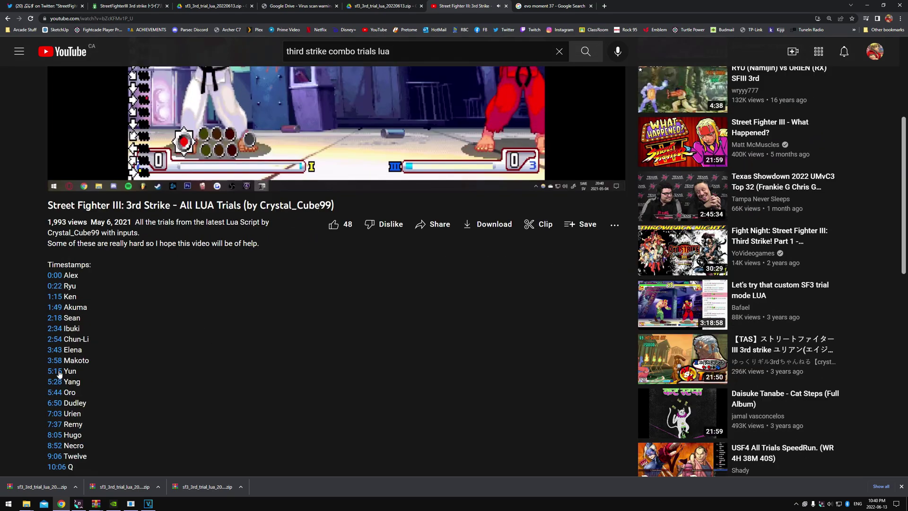
click(59, 372)
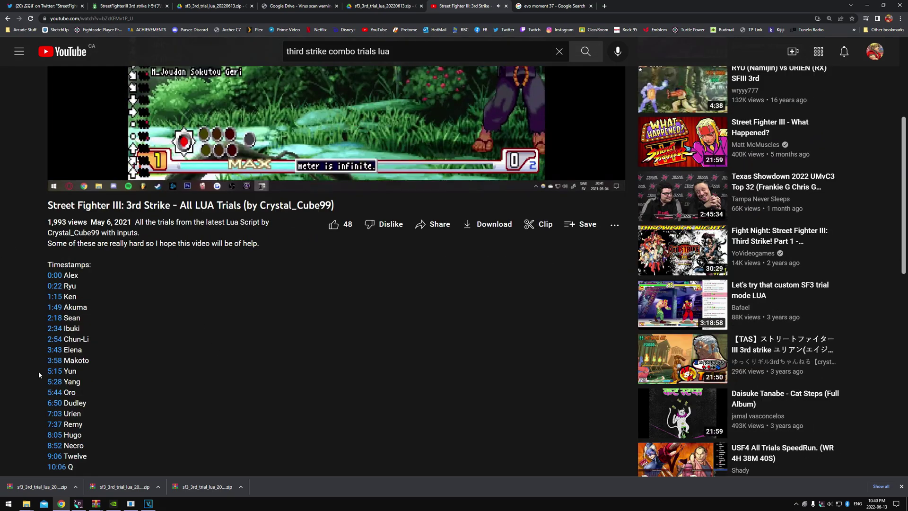
scroll(350, 386, up, 5)
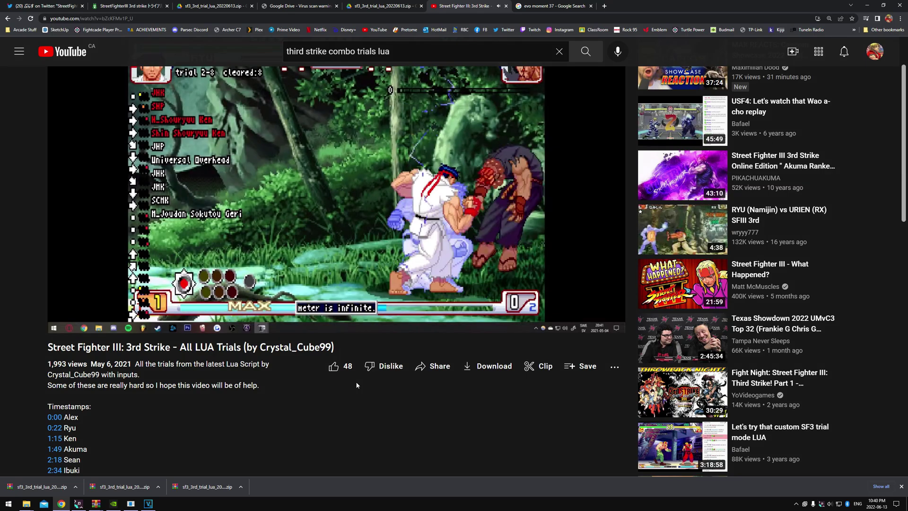